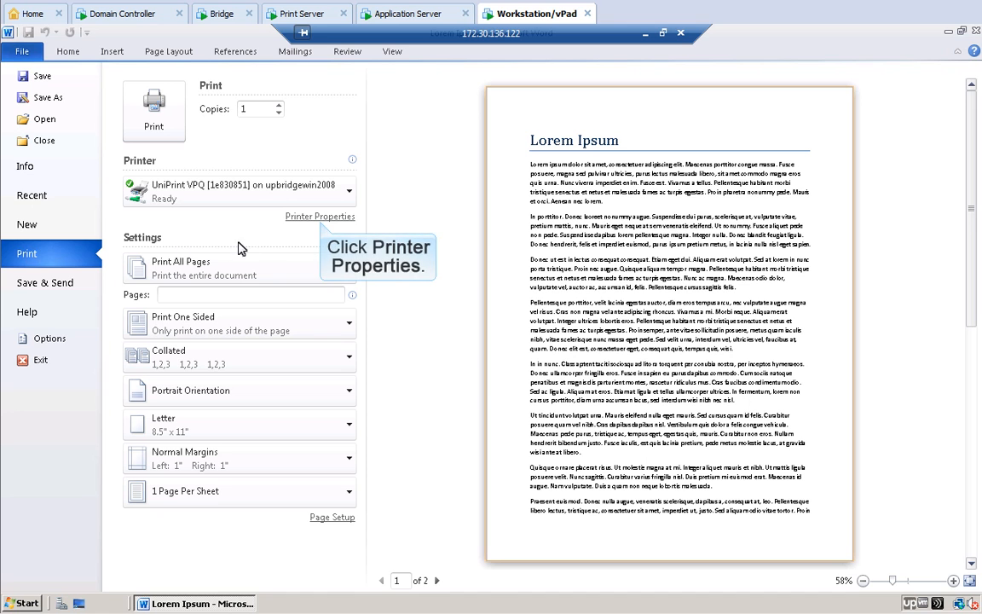
Step: Open Printer Properties for the UniPrint VPQ printer on Word's Print page
{"action": "left_click", "coordinate": [318, 216]}
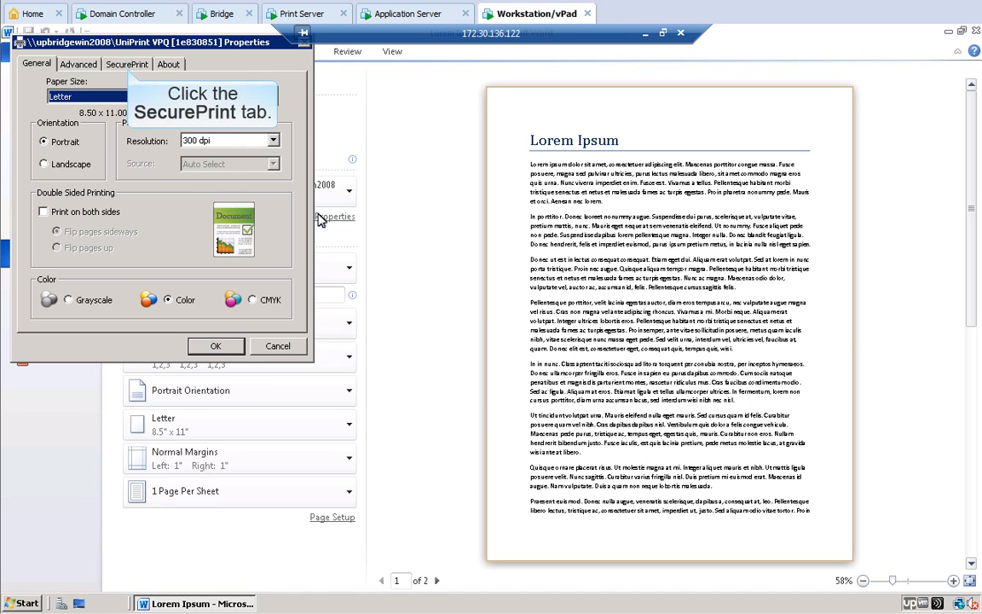
Step: Enable SecurePrint with a job password, confirmed and set to be remembered for later jobs
{"action": "left_click", "coordinate": [127, 66]}
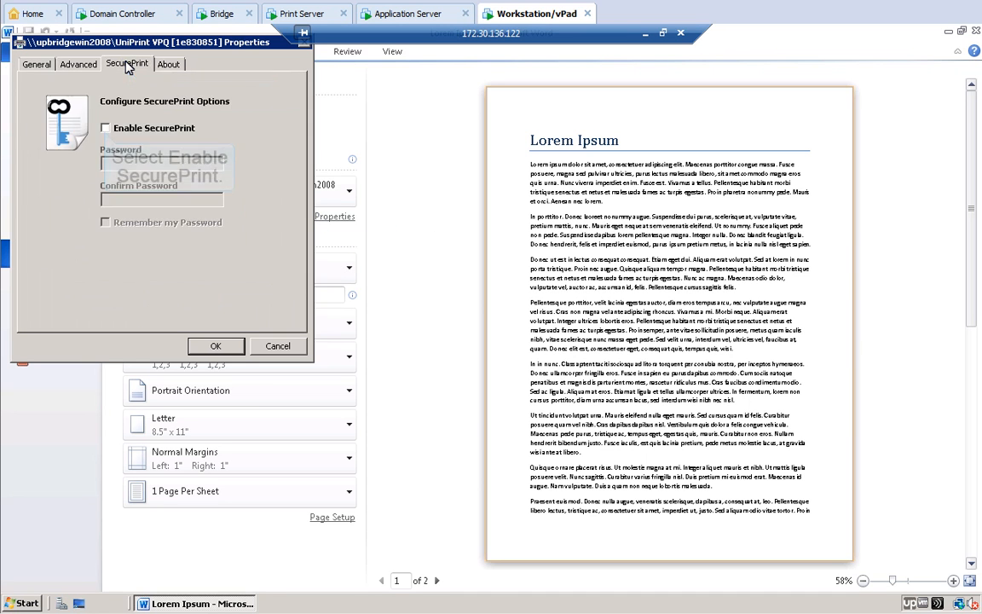
{"action": "left_click", "coordinate": [105, 128]}
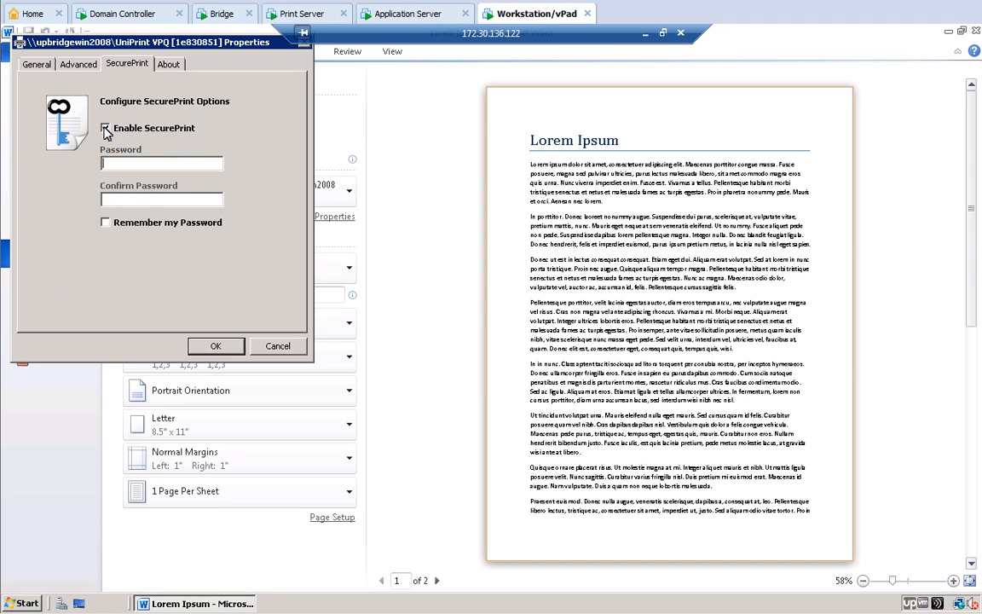
{"action": "left_click", "coordinate": [107, 163]}
{"action": "type", "text": "1234"}
{"action": "left_click", "coordinate": [106, 199]}
{"action": "type", "text": "1234"}
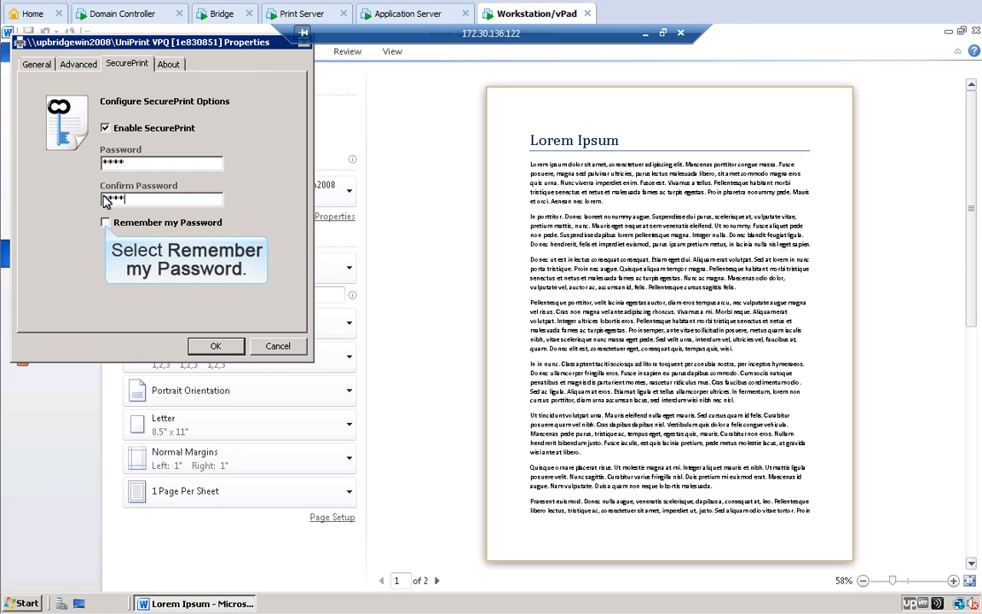
{"action": "left_click", "coordinate": [105, 223]}
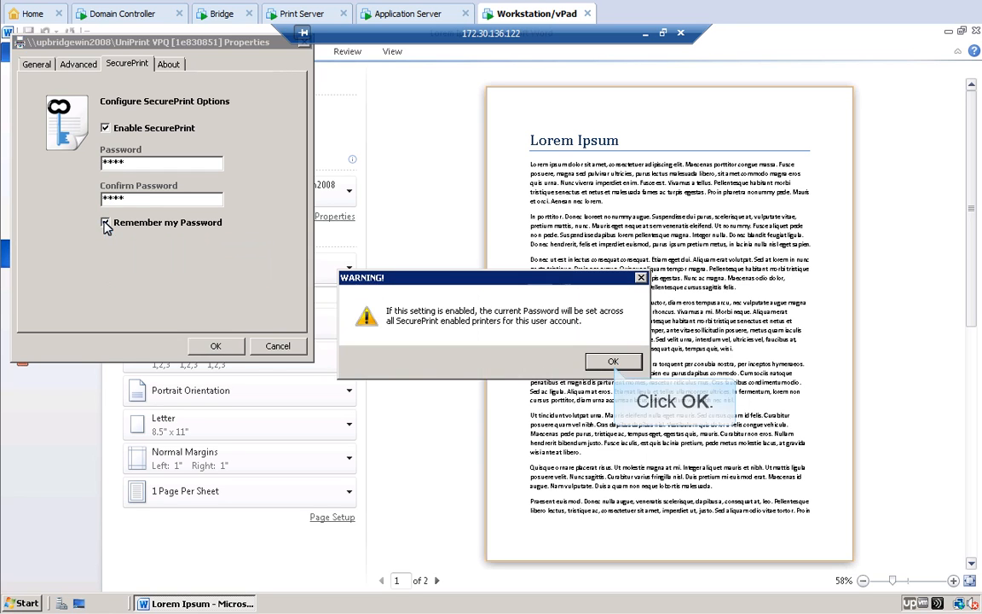
{"action": "left_click", "coordinate": [612, 360]}
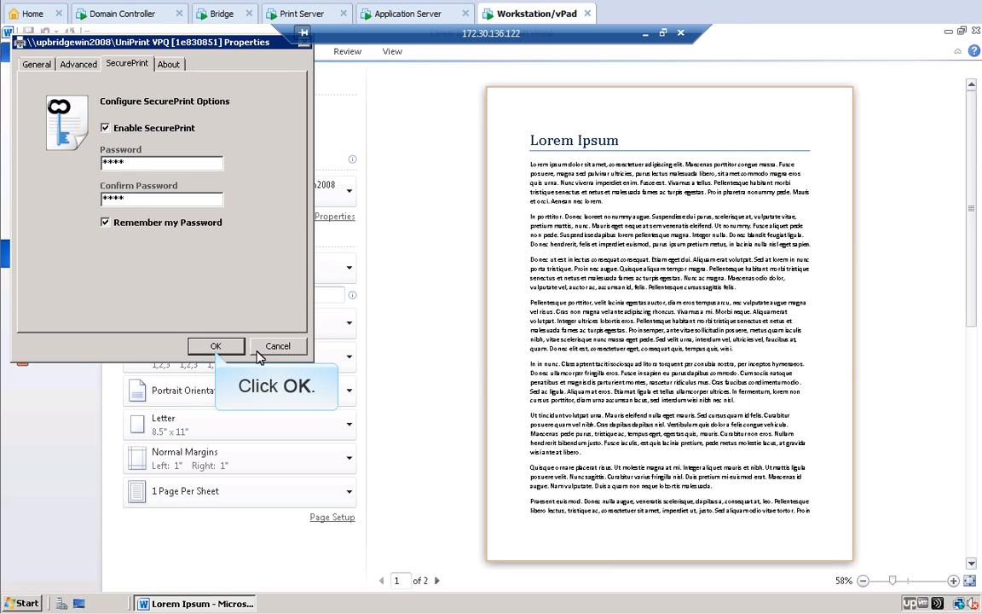
Step: Print Lorem Ipsum with these settings and minimise the remote session to reach the emulator
{"action": "left_click", "coordinate": [216, 347]}
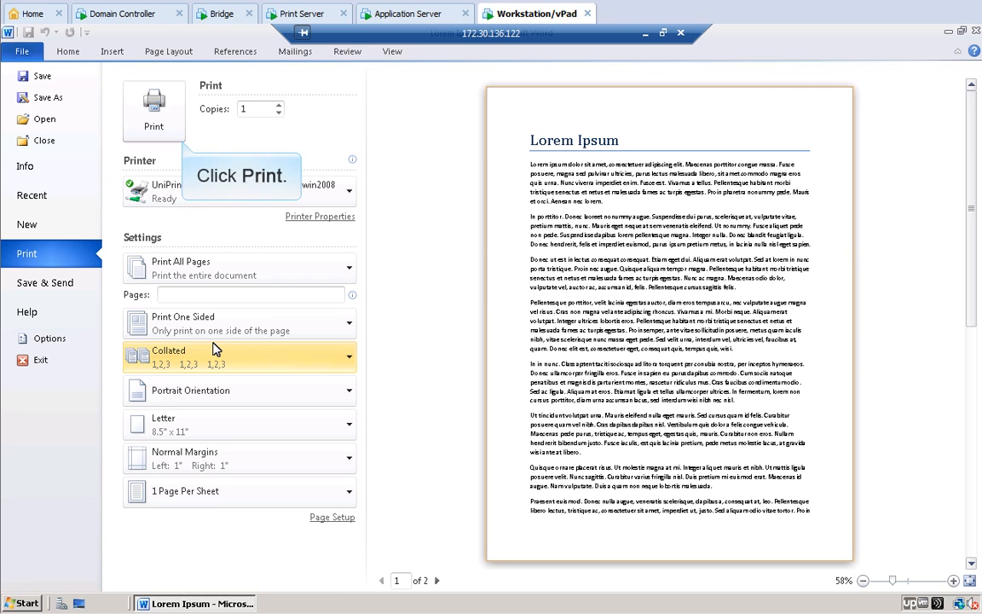
{"action": "left_click", "coordinate": [152, 115]}
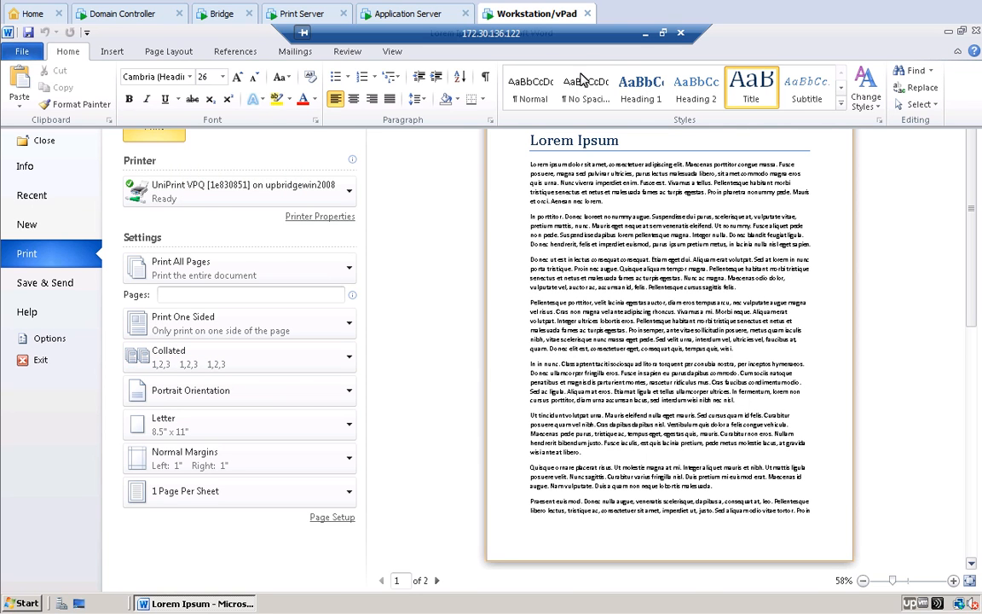
{"action": "left_click", "coordinate": [646, 35]}
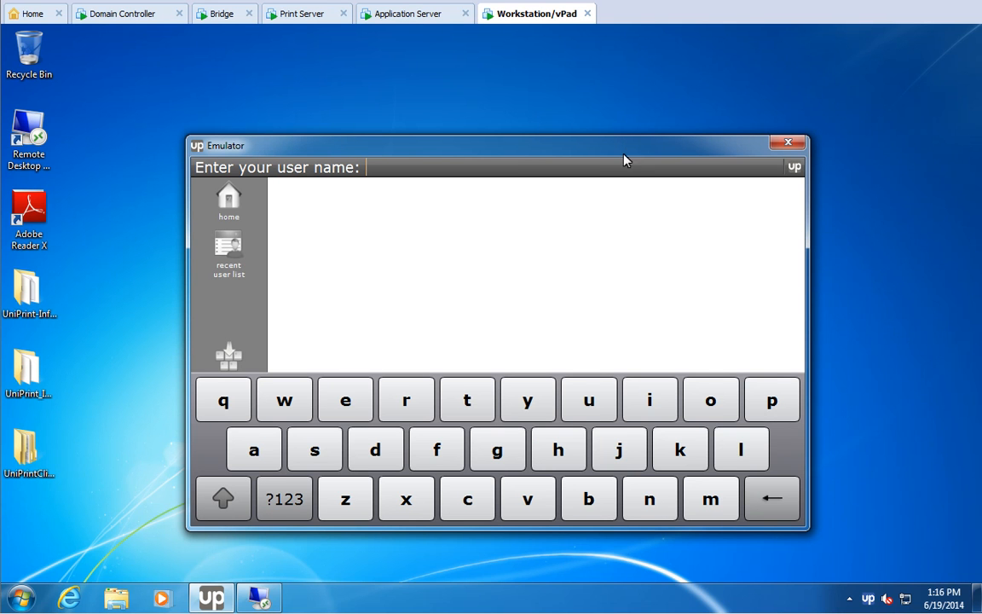
Step: Sign in as the job owner, select the Microsoft Word - Lorem Ipsum job and tap PRINT
{"action": "left_click", "coordinate": [620, 451]}
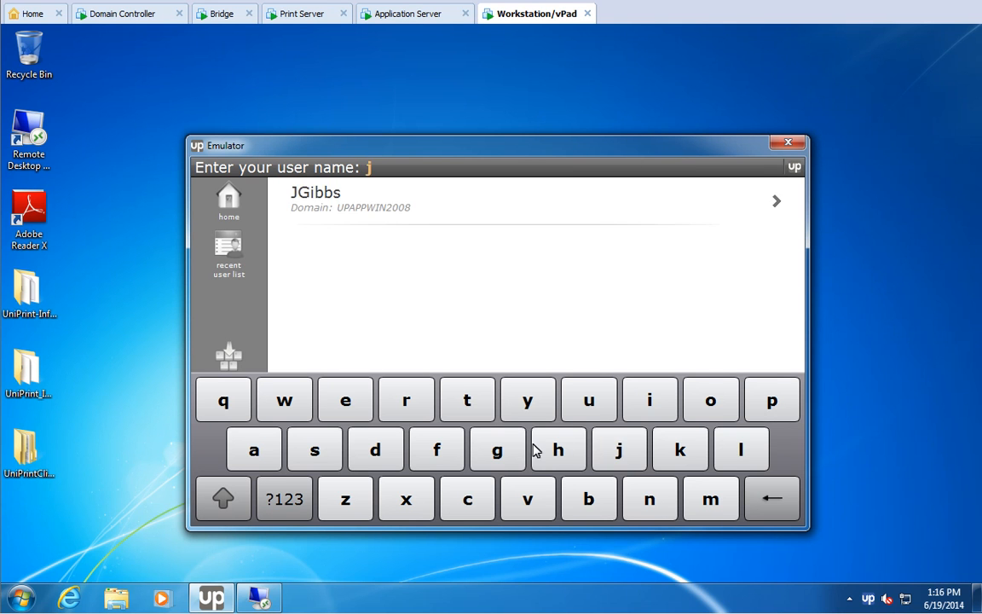
{"action": "left_click", "coordinate": [499, 451]}
{"action": "left_click", "coordinate": [318, 200]}
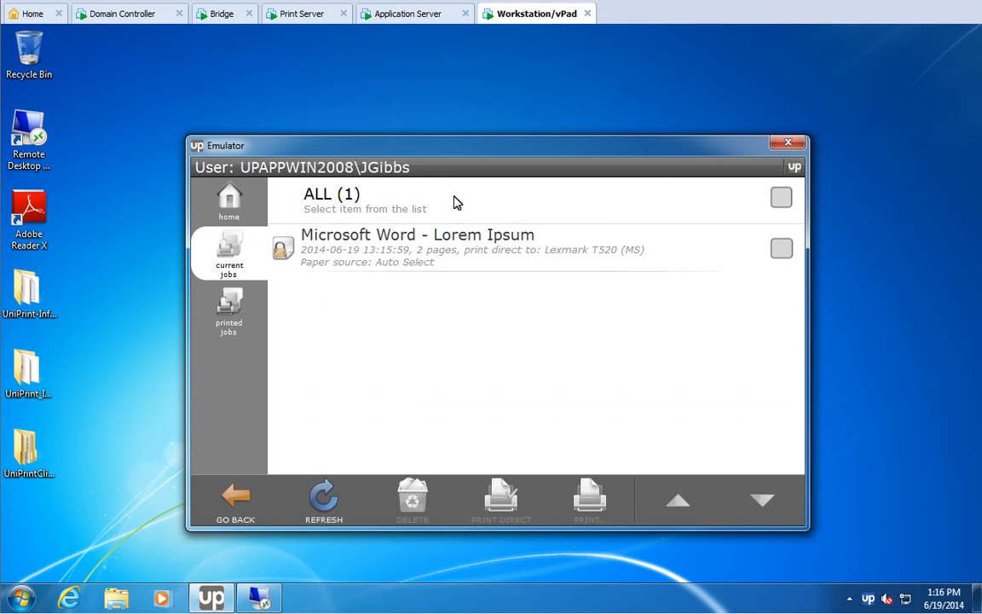
{"action": "left_click", "coordinate": [782, 248]}
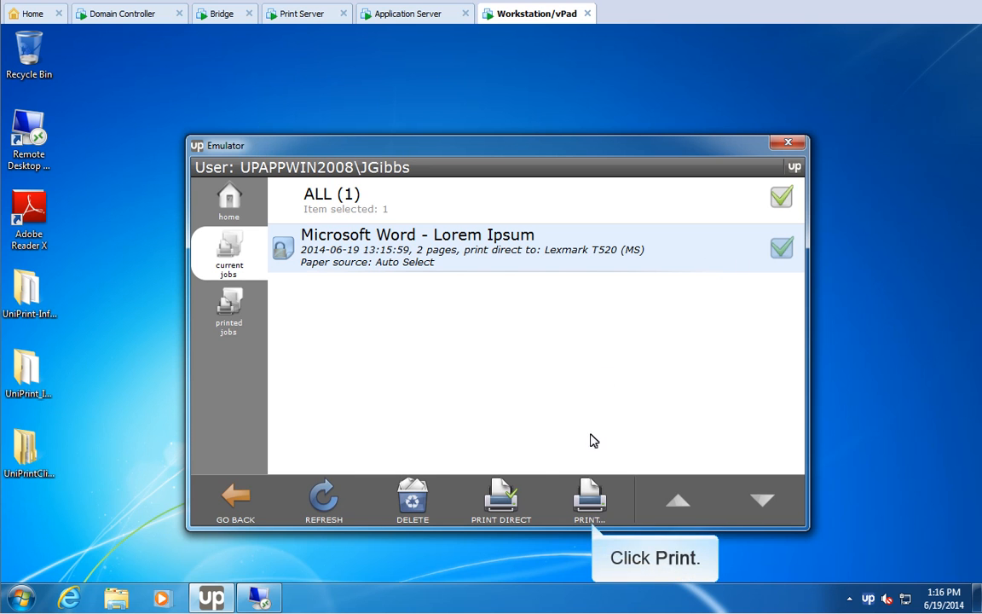
{"action": "left_click", "coordinate": [590, 499]}
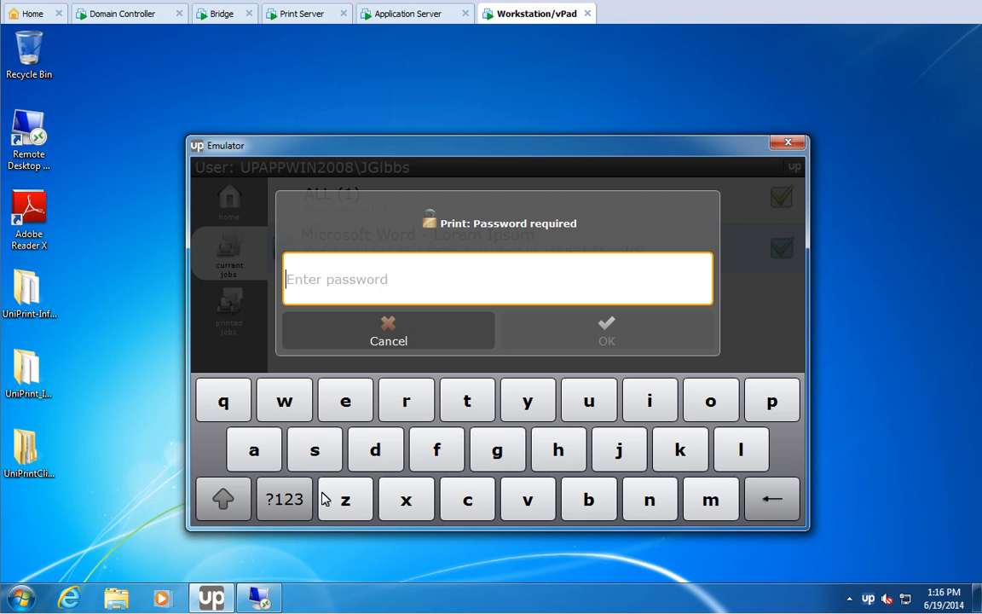
Step: Enter the four-digit SecurePrint password on the numeric keypad and submit it
{"action": "left_click", "coordinate": [286, 500]}
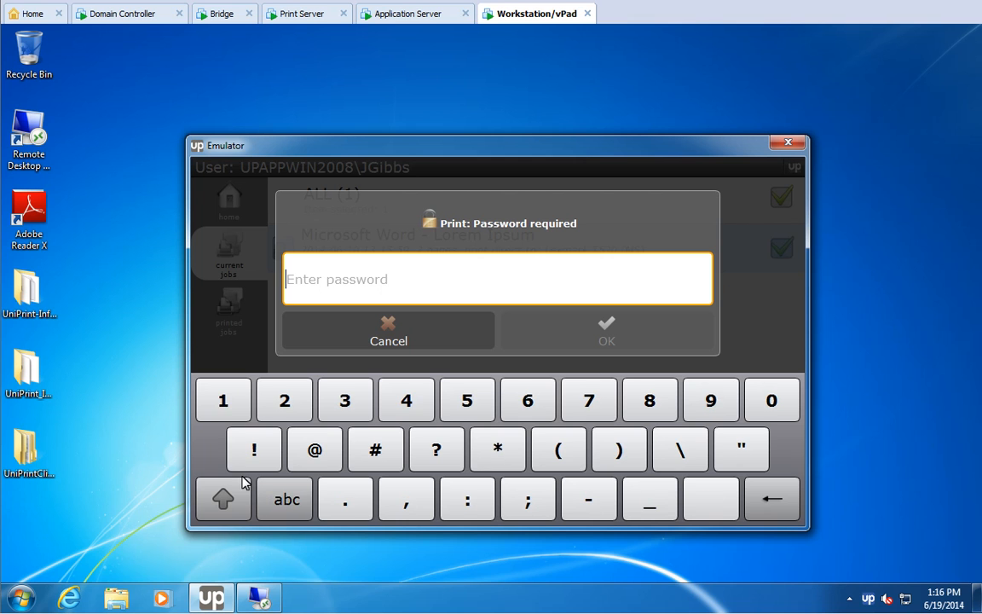
{"action": "left_click", "coordinate": [244, 402]}
{"action": "left_click", "coordinate": [288, 402]}
{"action": "left_click", "coordinate": [350, 401]}
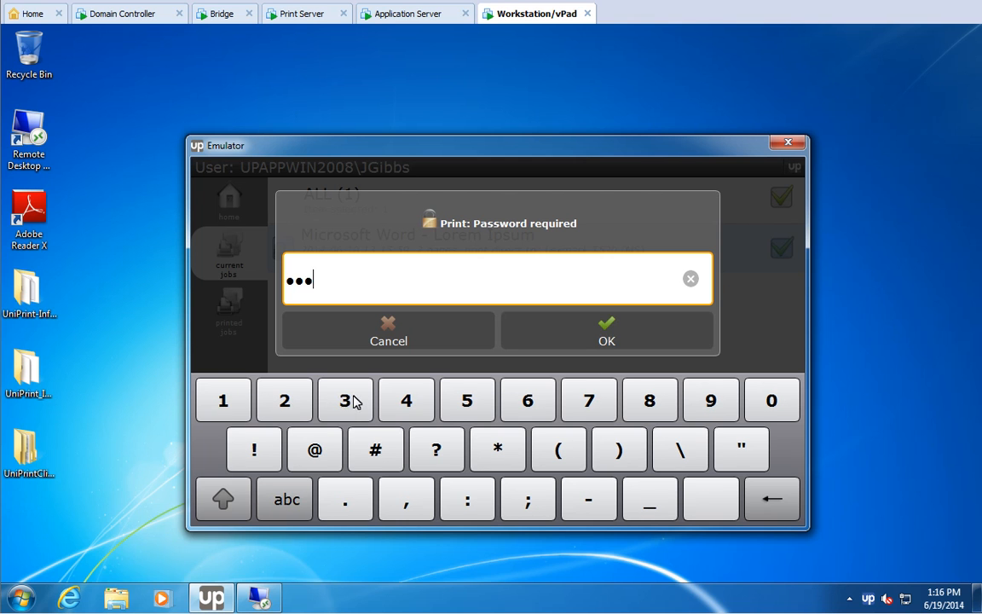
{"action": "left_click", "coordinate": [407, 402]}
{"action": "left_click", "coordinate": [608, 329]}
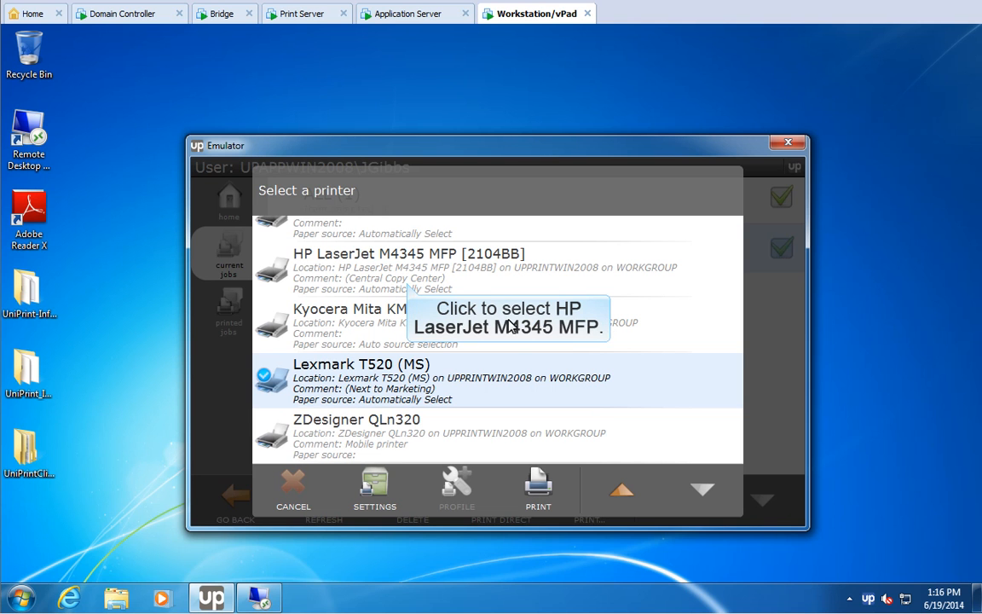
Step: Release the job to the HP LaserJet M4345 MFP, leaving its settings and profile unchanged
{"action": "left_click", "coordinate": [398, 268]}
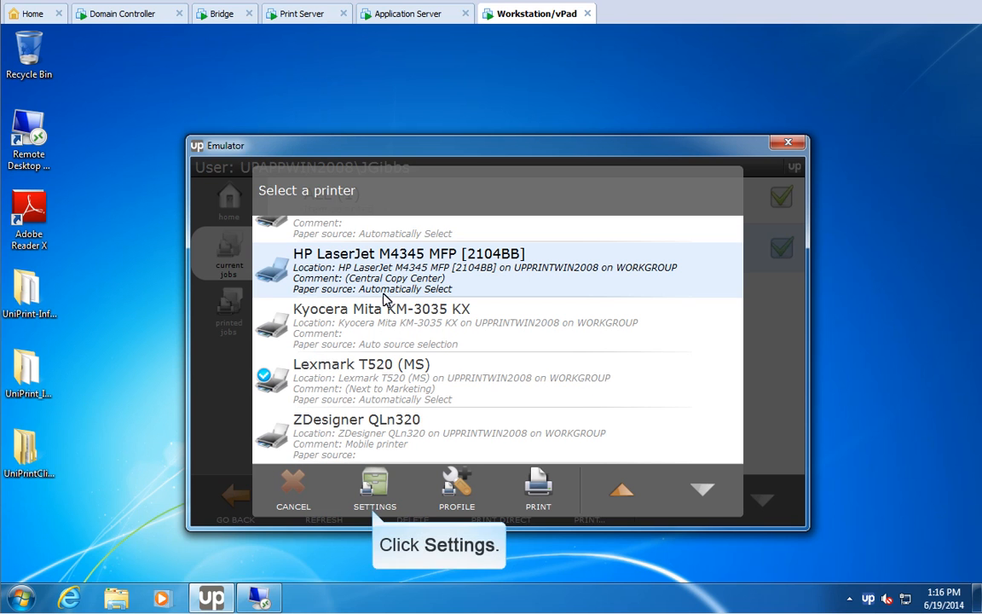
{"action": "left_click", "coordinate": [373, 488]}
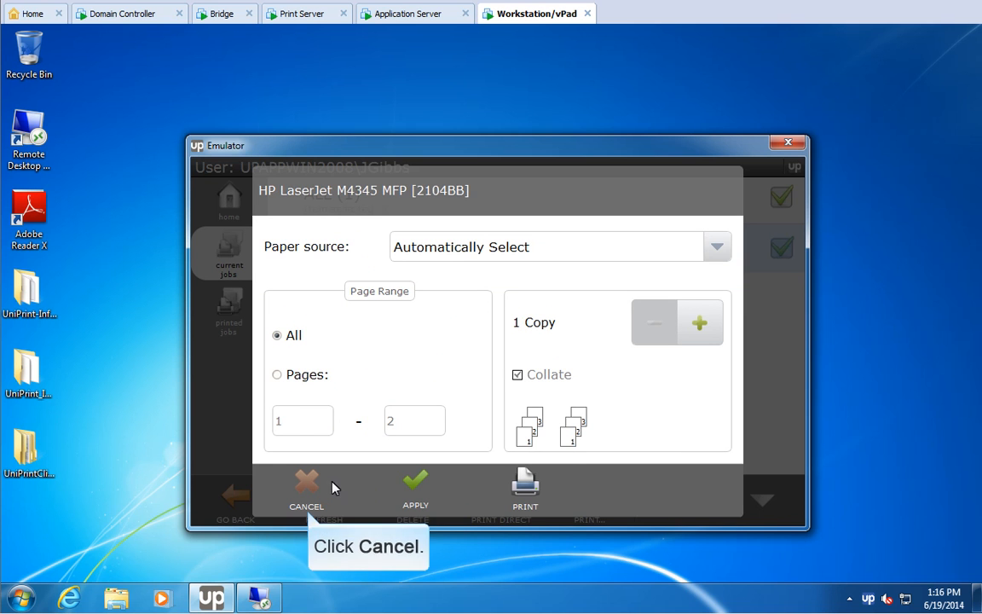
{"action": "left_click", "coordinate": [309, 485]}
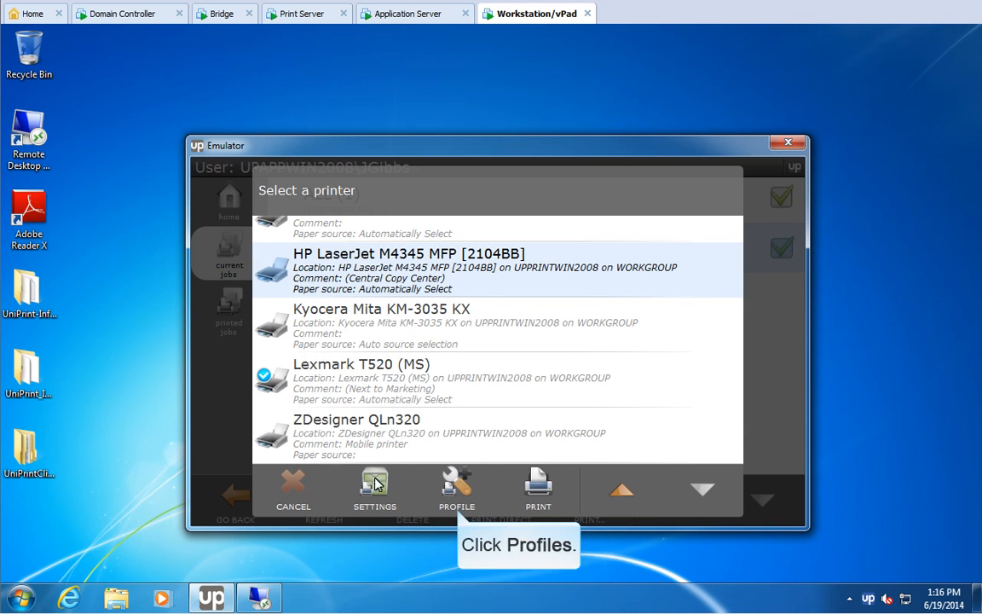
{"action": "left_click", "coordinate": [455, 484]}
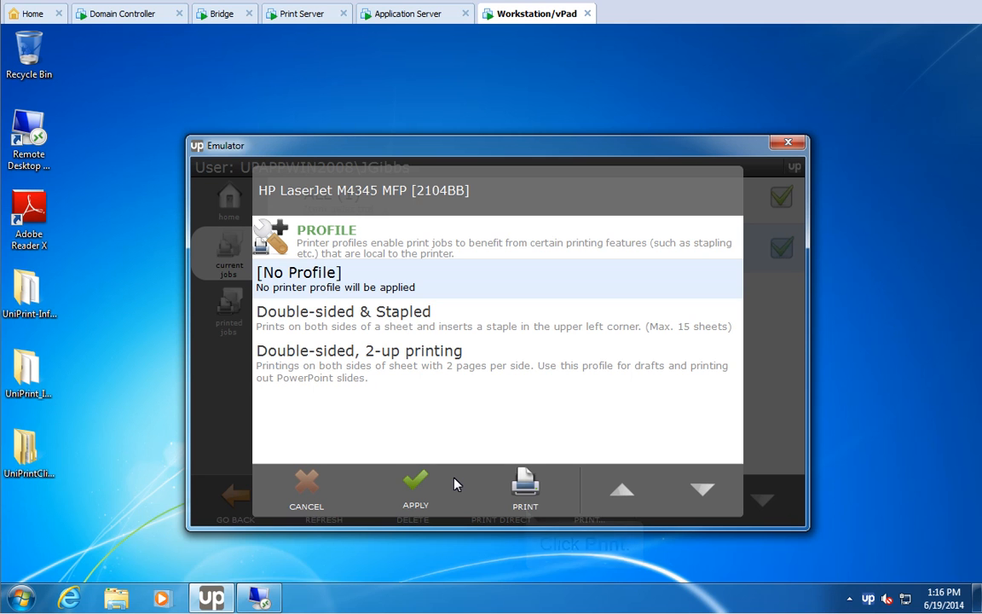
{"action": "left_click", "coordinate": [525, 484]}
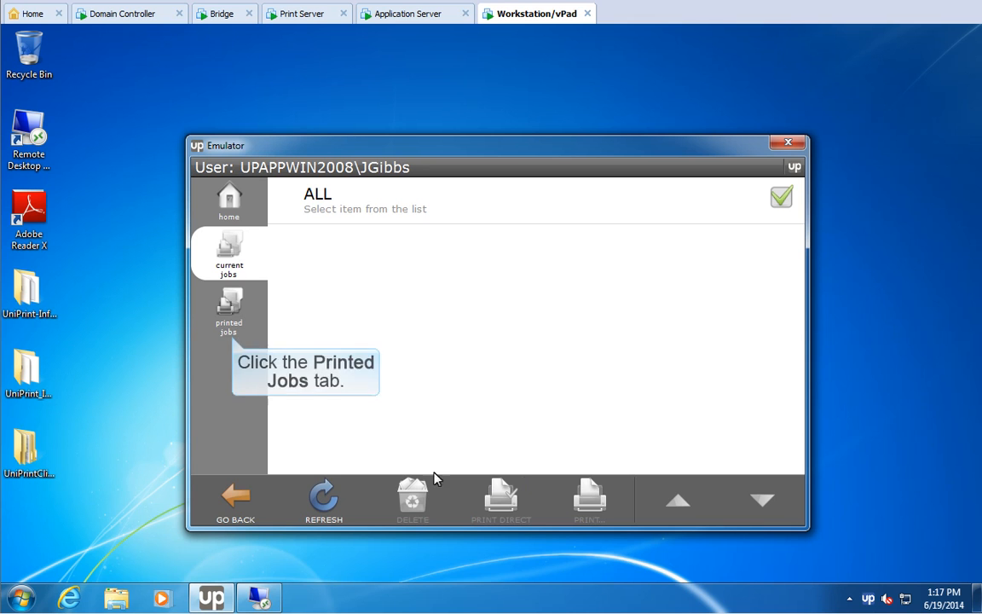
Step: Verify the Lorem Ipsum job in the printed jobs list, then return to the remote Word session
{"action": "left_click", "coordinate": [228, 303]}
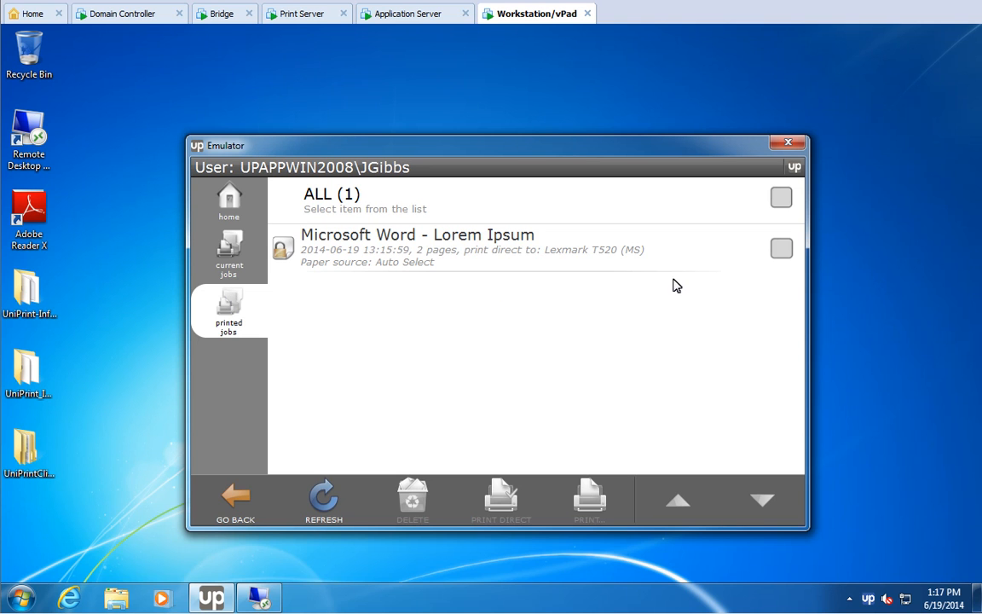
{"action": "left_click", "coordinate": [781, 249]}
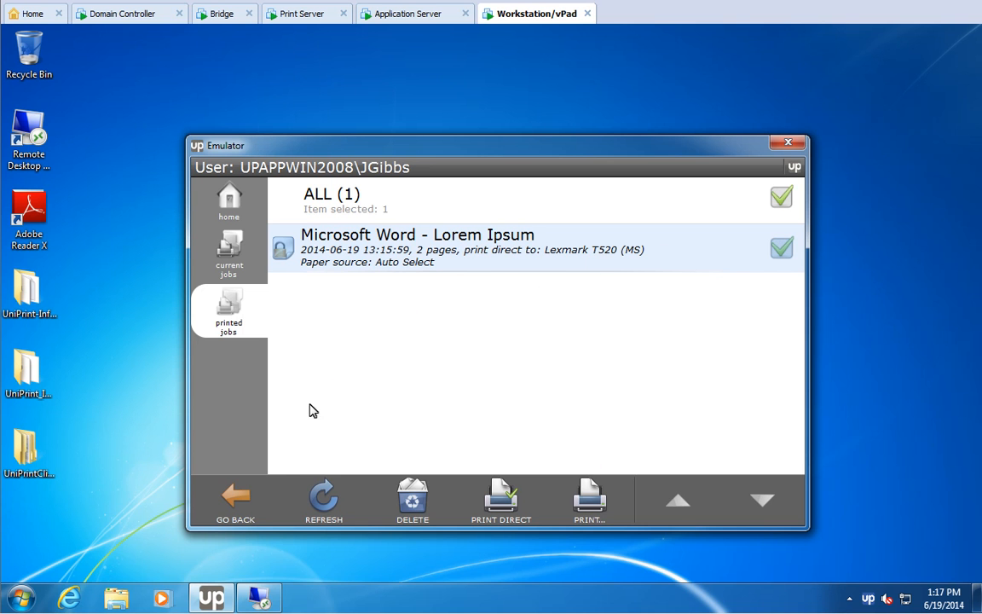
{"action": "left_click", "coordinate": [260, 598]}
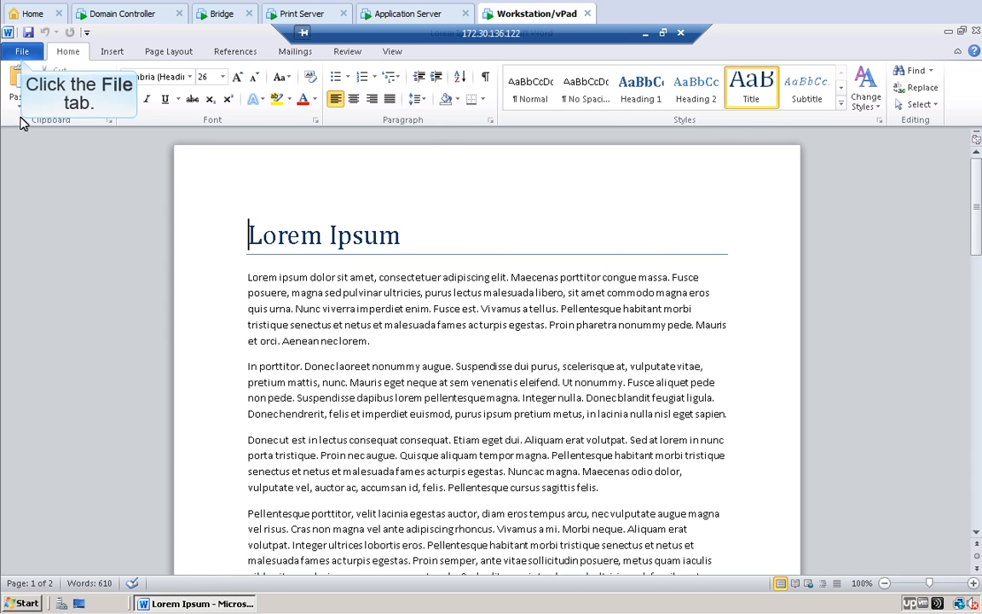
Step: Switch Word's printer to HP LaserJet M4345 MFP and open its Printer Properties
{"action": "left_click", "coordinate": [22, 53]}
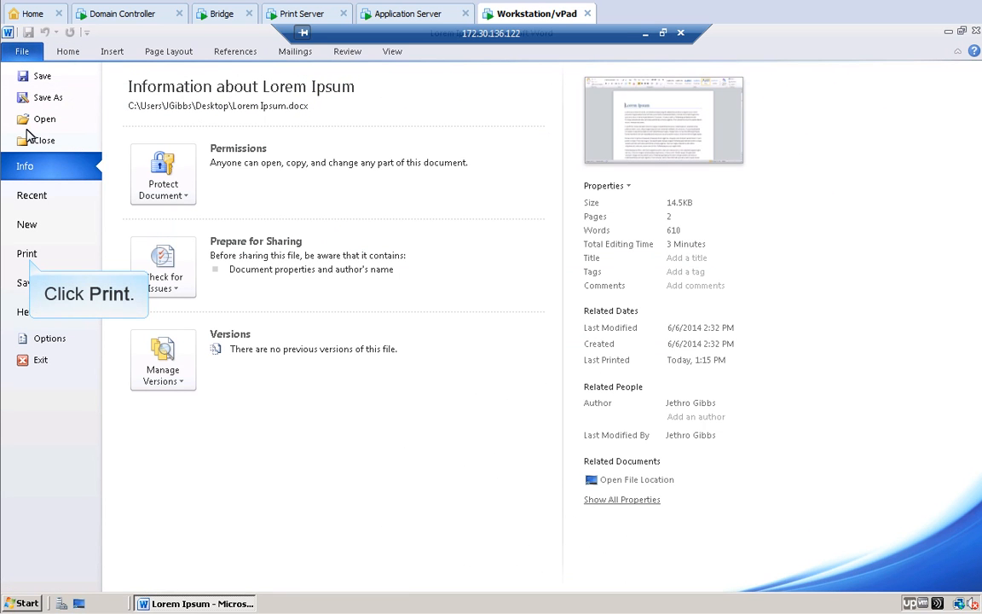
{"action": "left_click", "coordinate": [29, 256]}
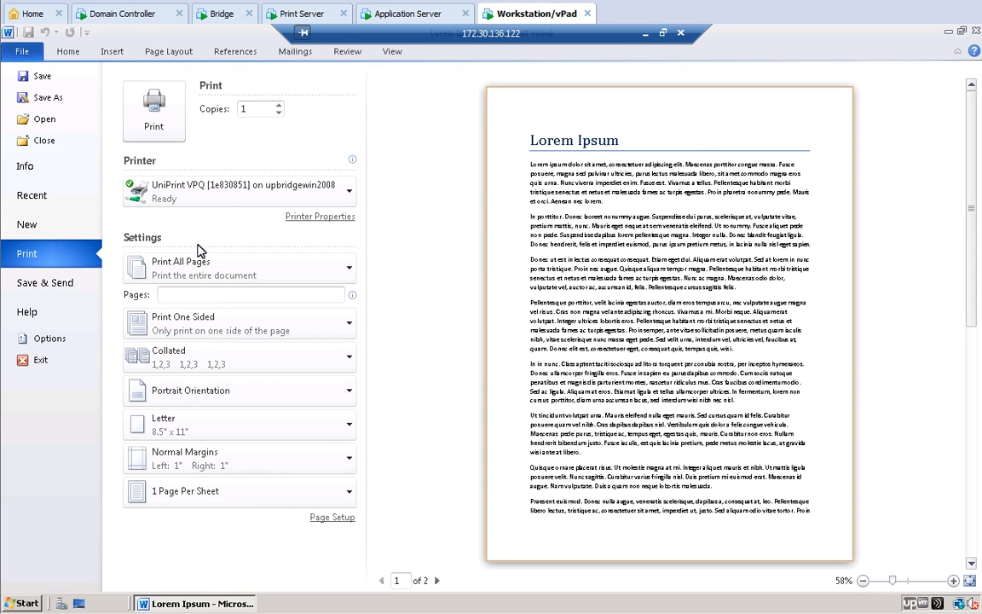
{"action": "left_click", "coordinate": [351, 193]}
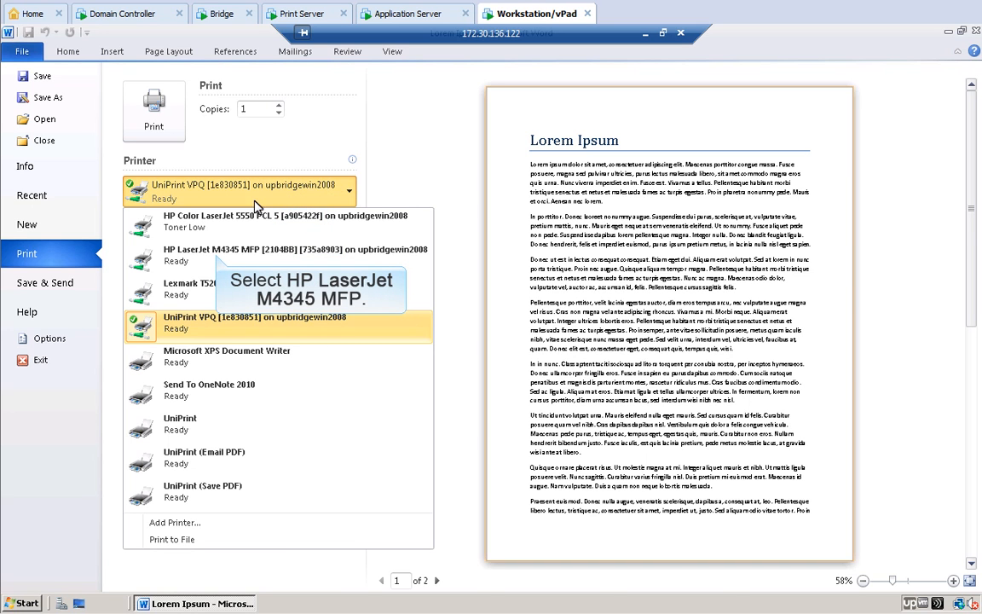
{"action": "left_click", "coordinate": [217, 249]}
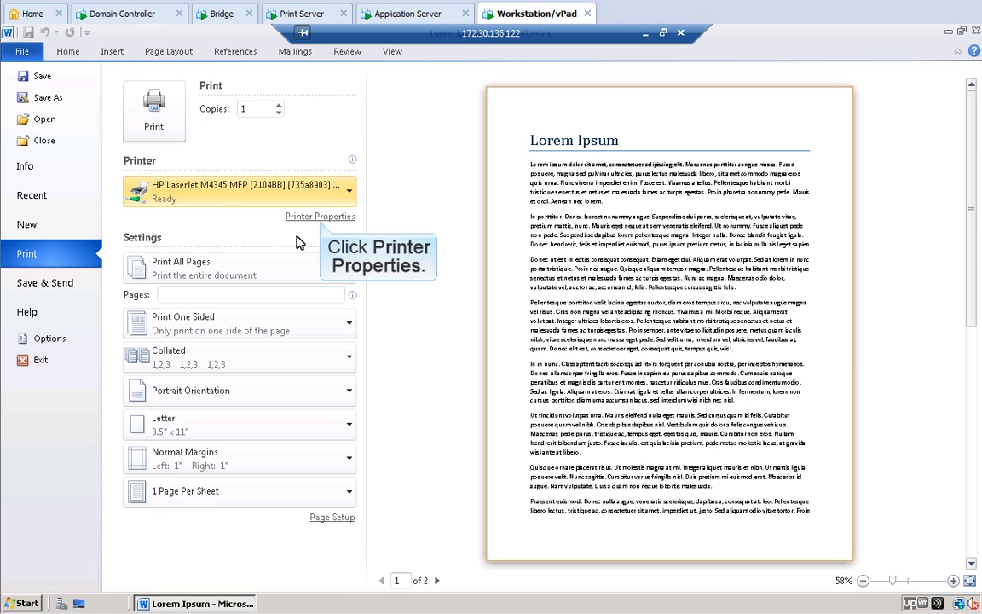
{"action": "left_click", "coordinate": [321, 218]}
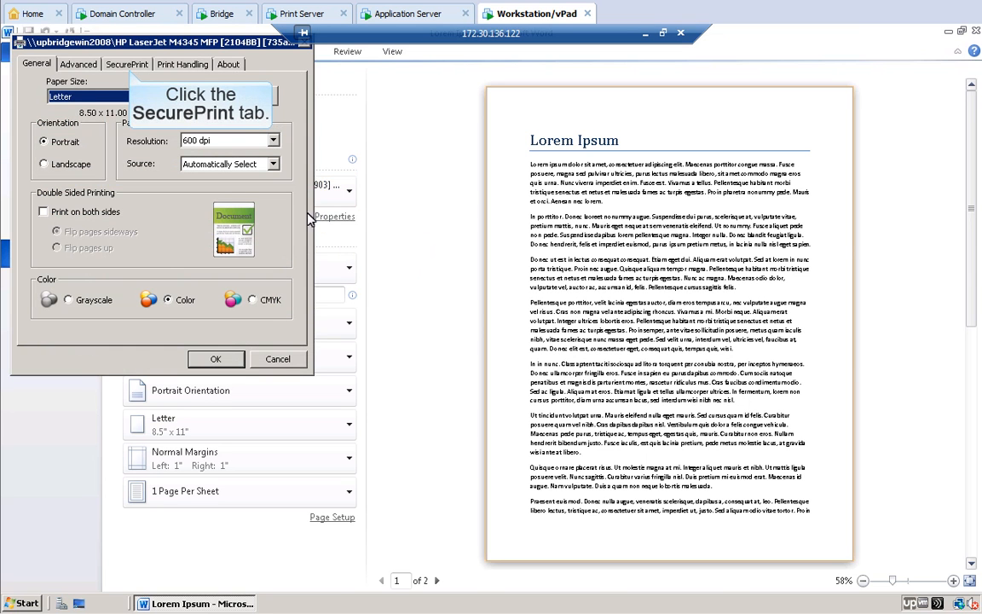
Step: Select the Double-sided & Stapled print handling profile and accept the printer settings
{"action": "left_click", "coordinate": [127, 65]}
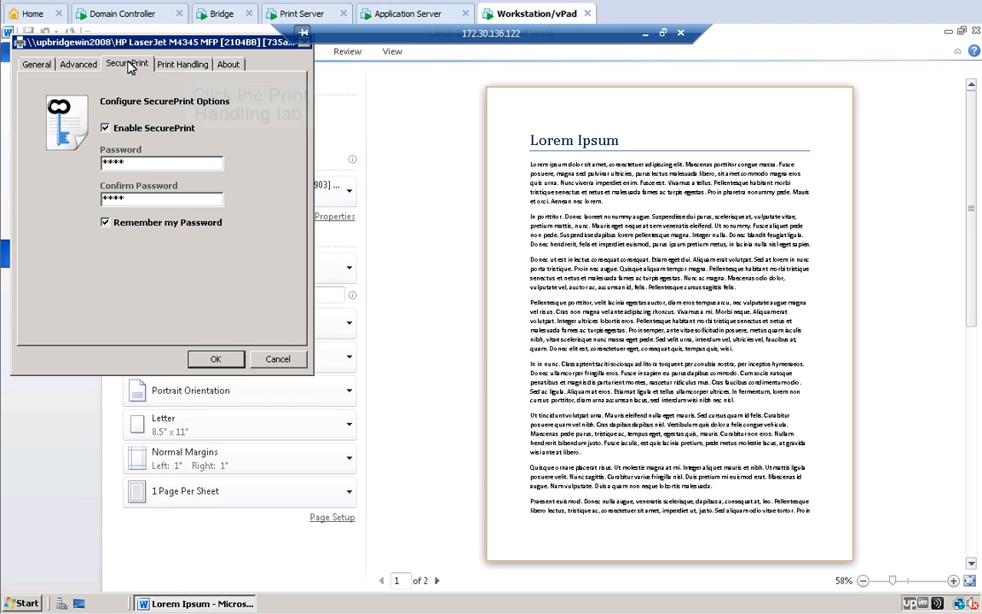
{"action": "left_click", "coordinate": [183, 65]}
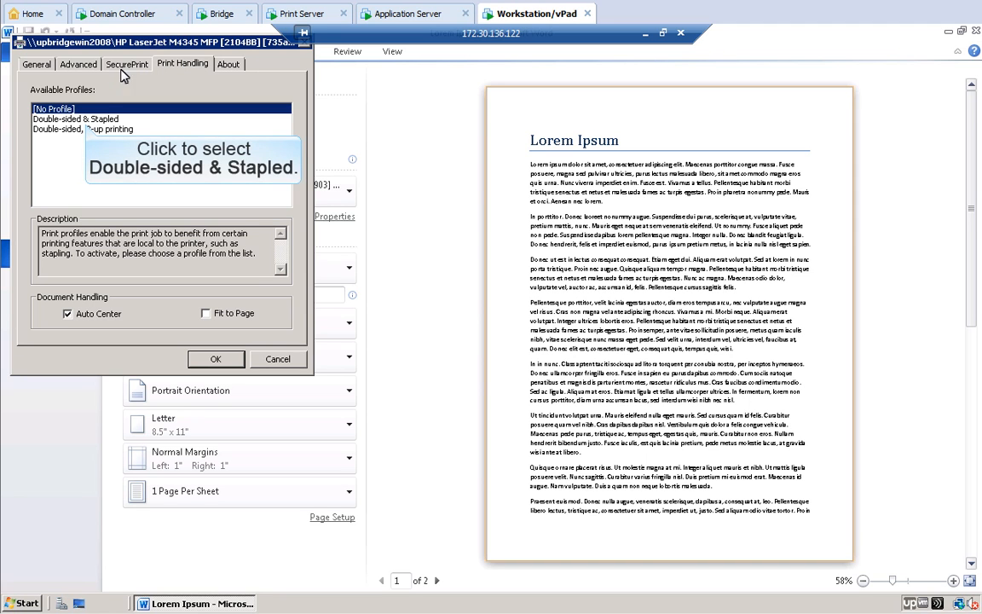
{"action": "left_click", "coordinate": [87, 121]}
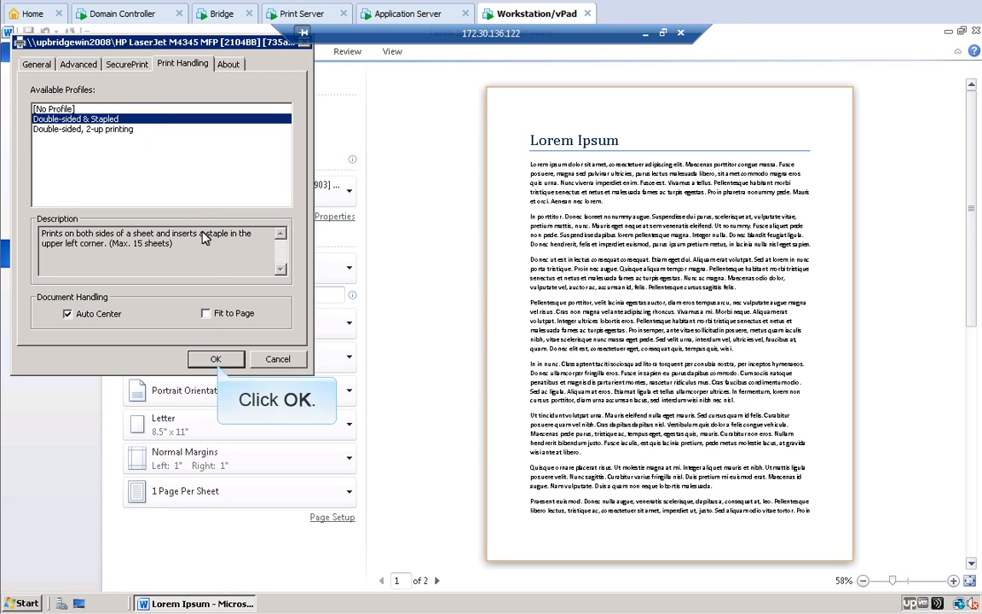
{"action": "left_click", "coordinate": [216, 359]}
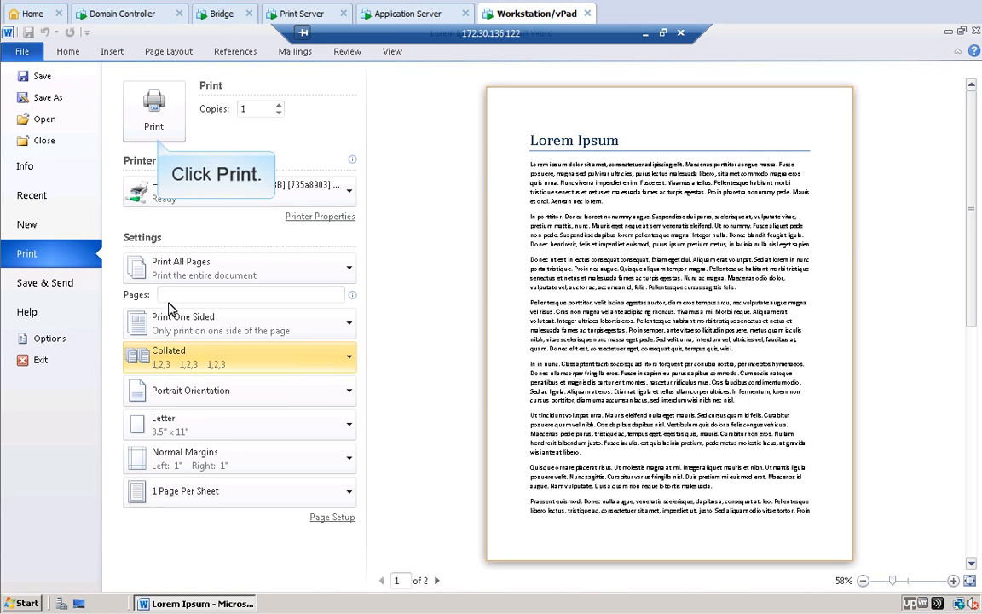
Step: Print Lorem Ipsum, close Word, and minimise the remote session to reach the emulator
{"action": "left_click", "coordinate": [152, 104]}
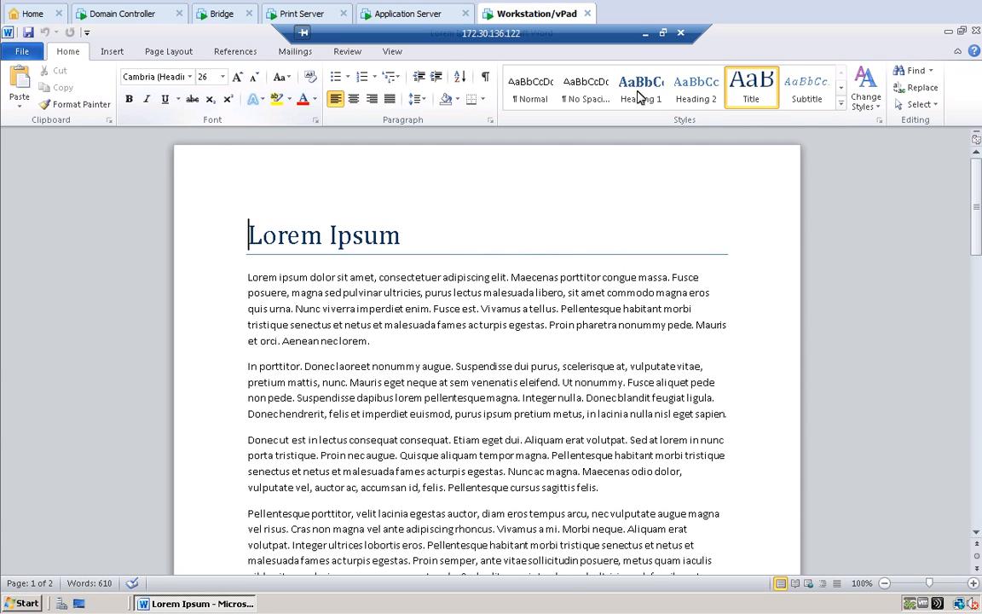
{"action": "left_click", "coordinate": [977, 32]}
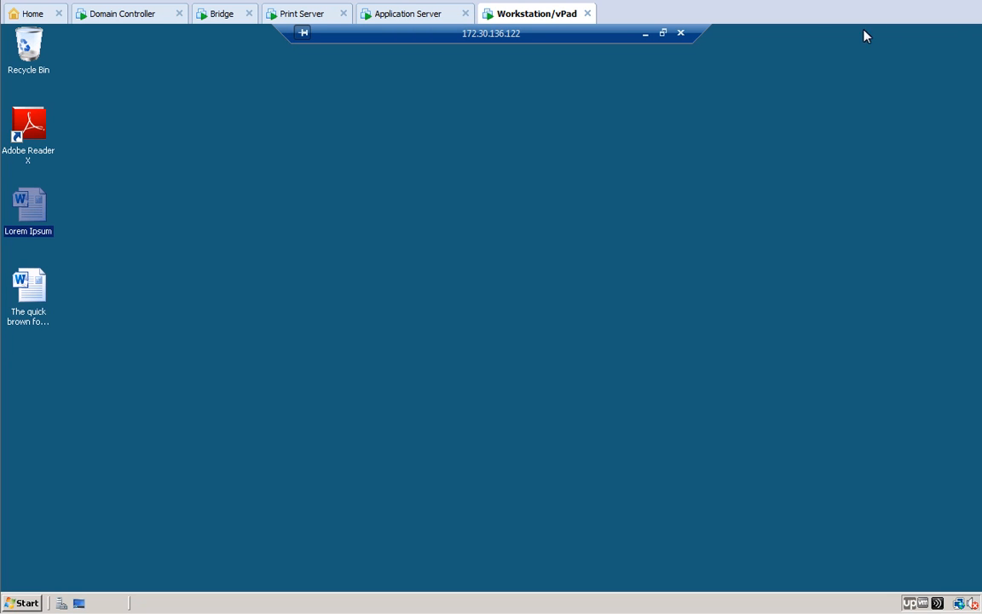
{"action": "left_click", "coordinate": [646, 35]}
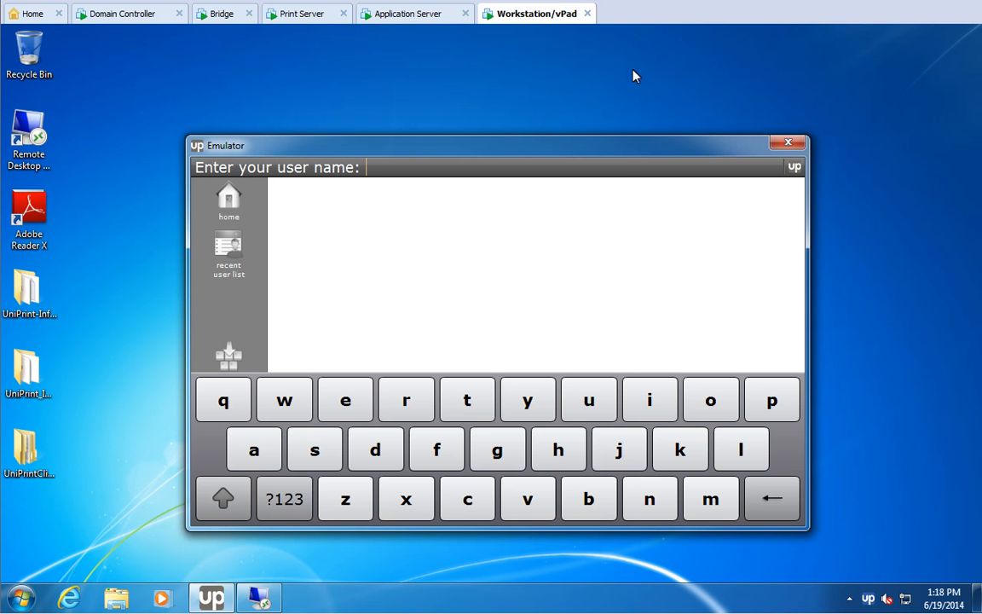
Step: Sign in as the job owner, select the Lorem Ipsum job and tap Print Direct
{"action": "left_click", "coordinate": [621, 452]}
{"action": "left_click", "coordinate": [499, 452]}
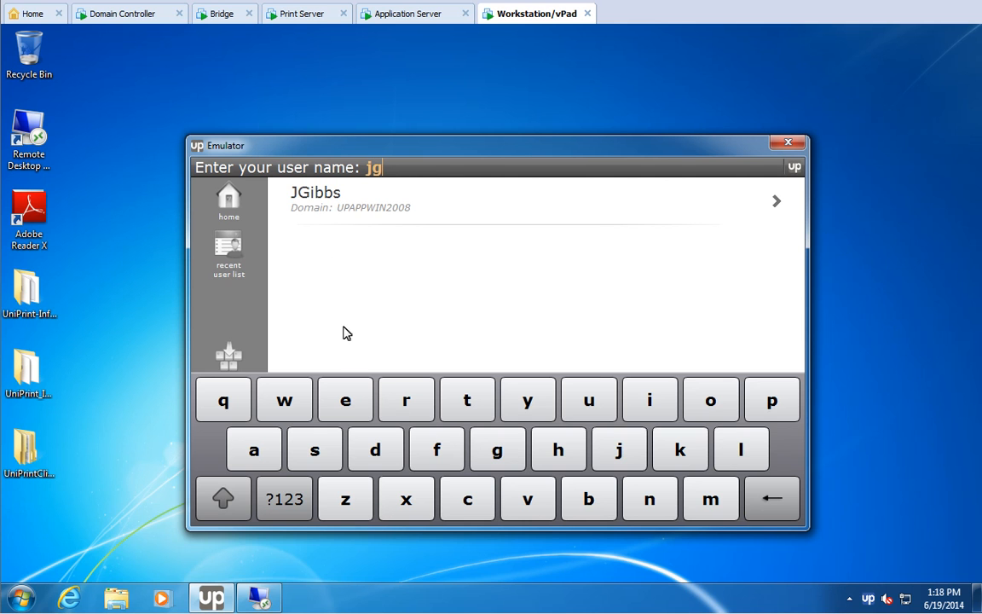
{"action": "left_click", "coordinate": [329, 197]}
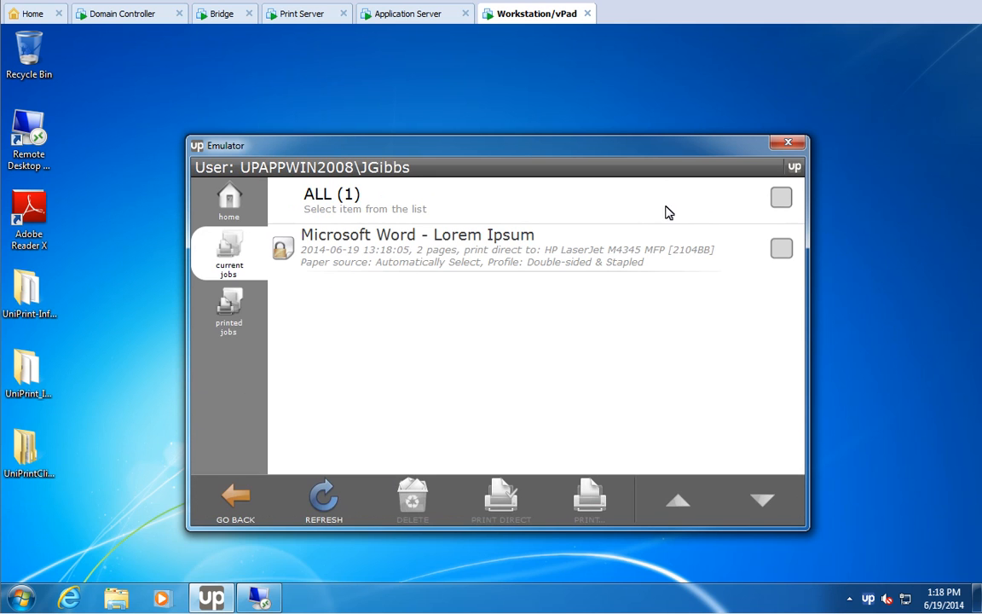
{"action": "left_click", "coordinate": [781, 249]}
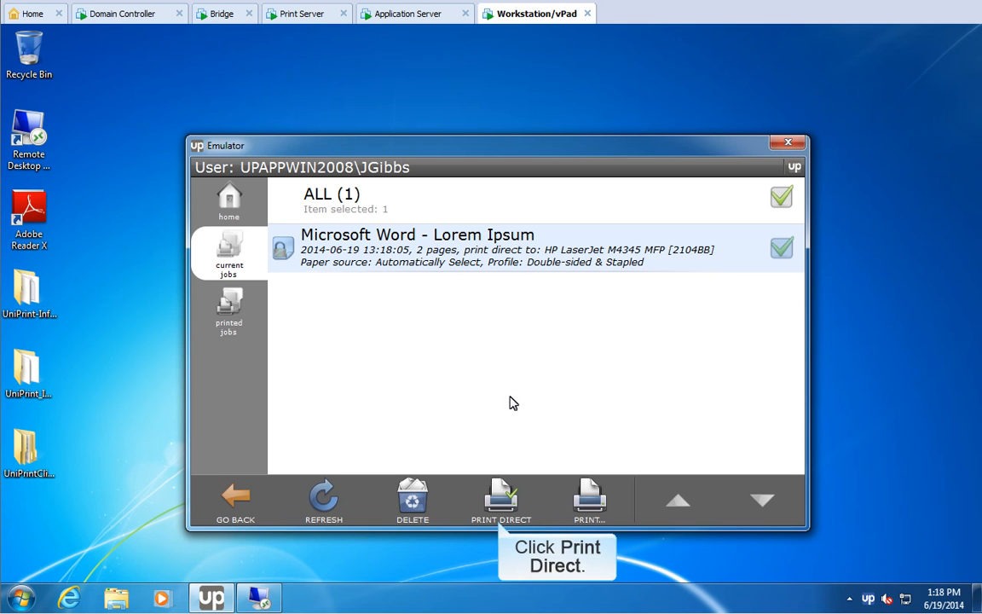
{"action": "left_click", "coordinate": [501, 499]}
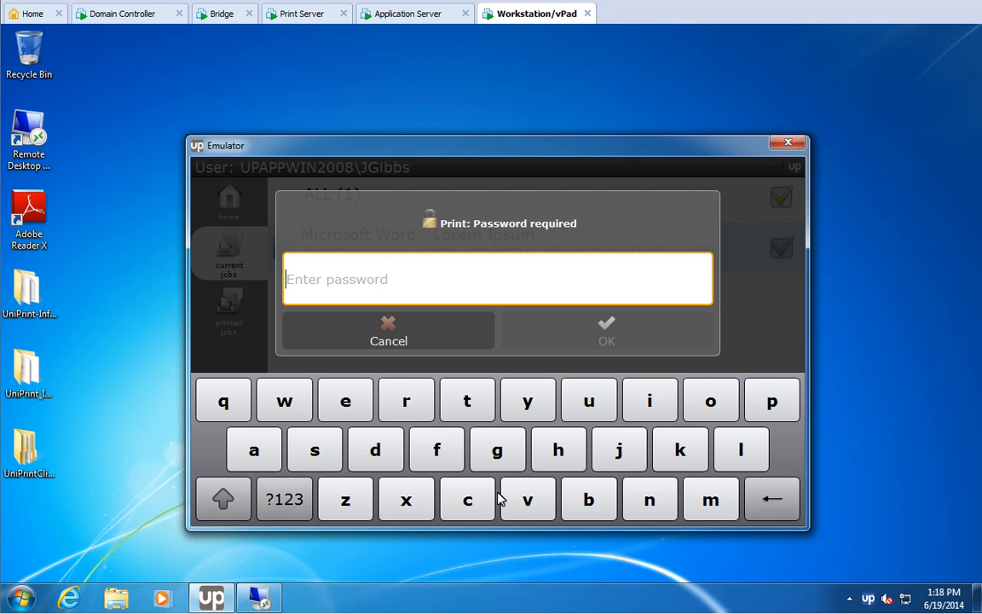
Step: Enter the four-digit job password to release Lorem Ipsum, then switch back to the remote desktop
{"action": "left_click", "coordinate": [287, 498]}
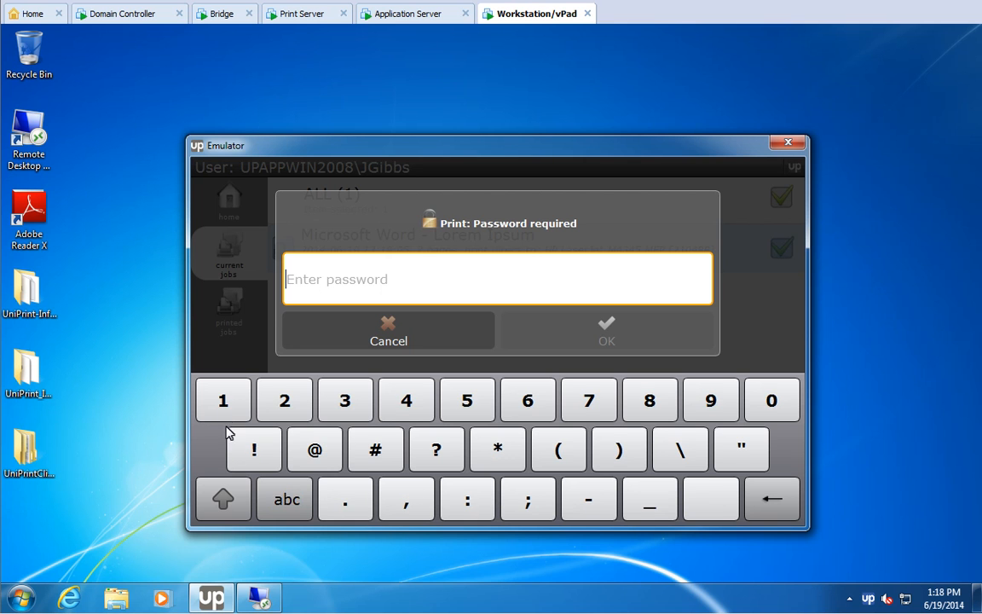
{"action": "left_click", "coordinate": [224, 401]}
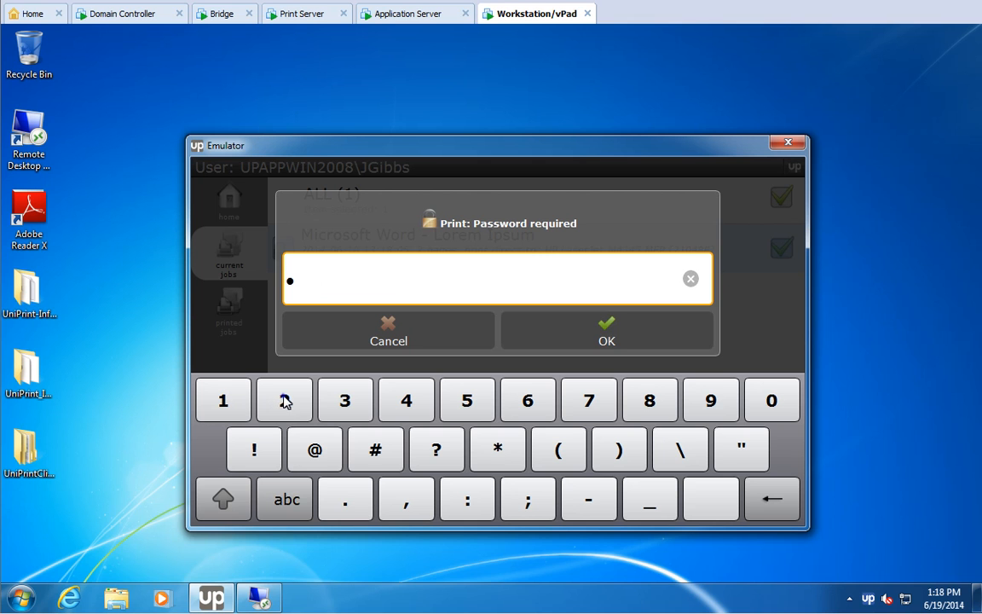
{"action": "left_click", "coordinate": [285, 402]}
{"action": "left_click", "coordinate": [344, 401]}
{"action": "left_click", "coordinate": [405, 401]}
{"action": "left_click", "coordinate": [606, 331]}
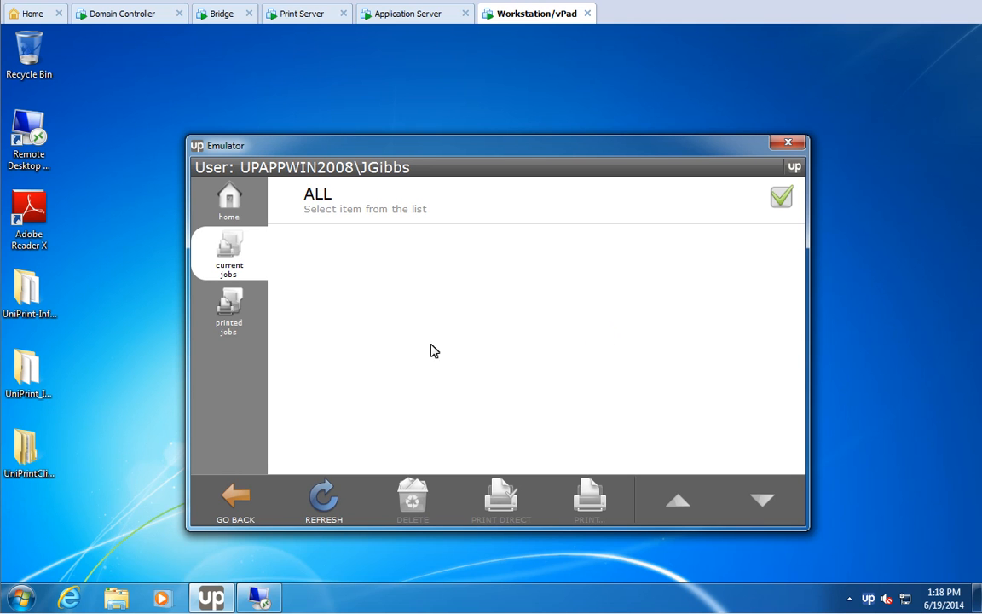
{"action": "left_click", "coordinate": [258, 598]}
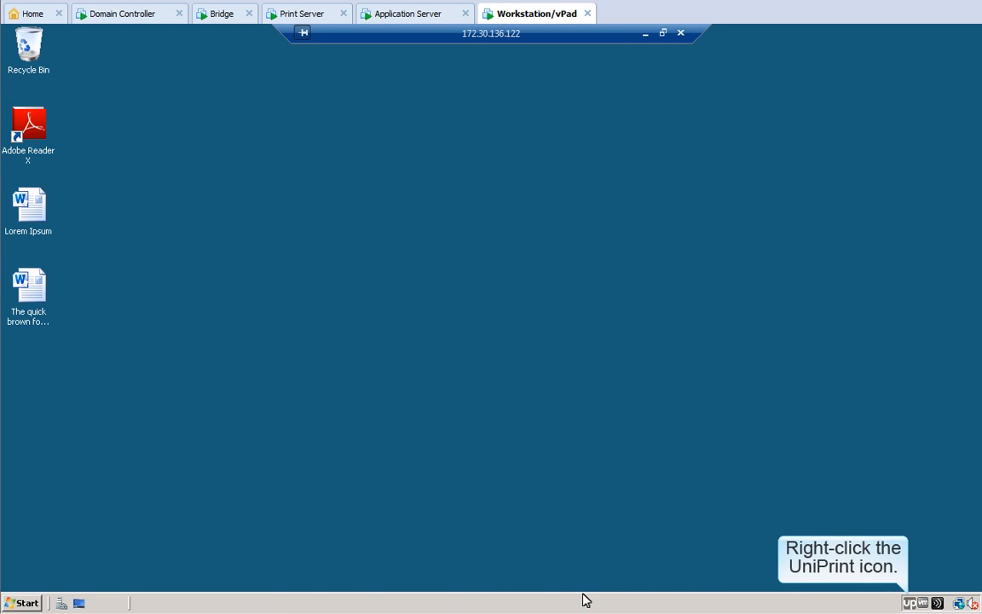
Step: Clear UniPrint's saved SecurePrint password from the tray, then reopen the Lorem Ipsum document
{"action": "right_click", "coordinate": [910, 603]}
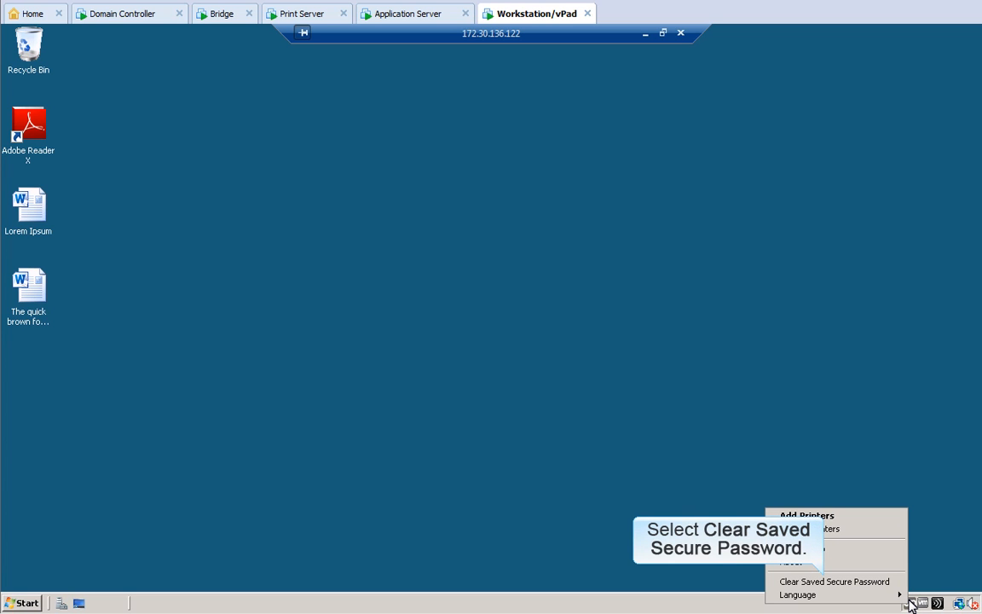
{"action": "left_click", "coordinate": [824, 583]}
{"action": "left_click", "coordinate": [500, 352]}
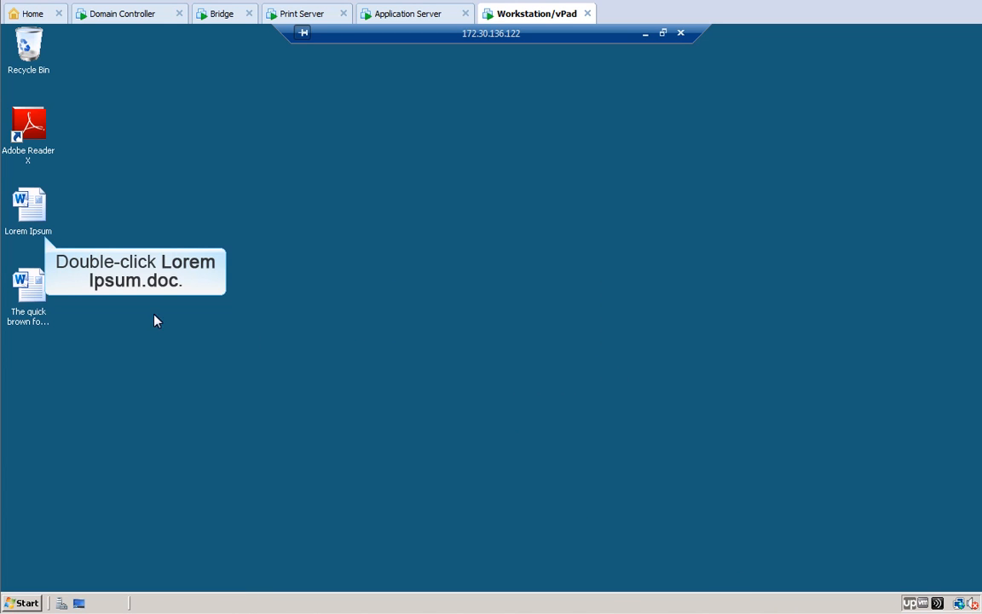
{"action": "double_click", "coordinate": [29, 209]}
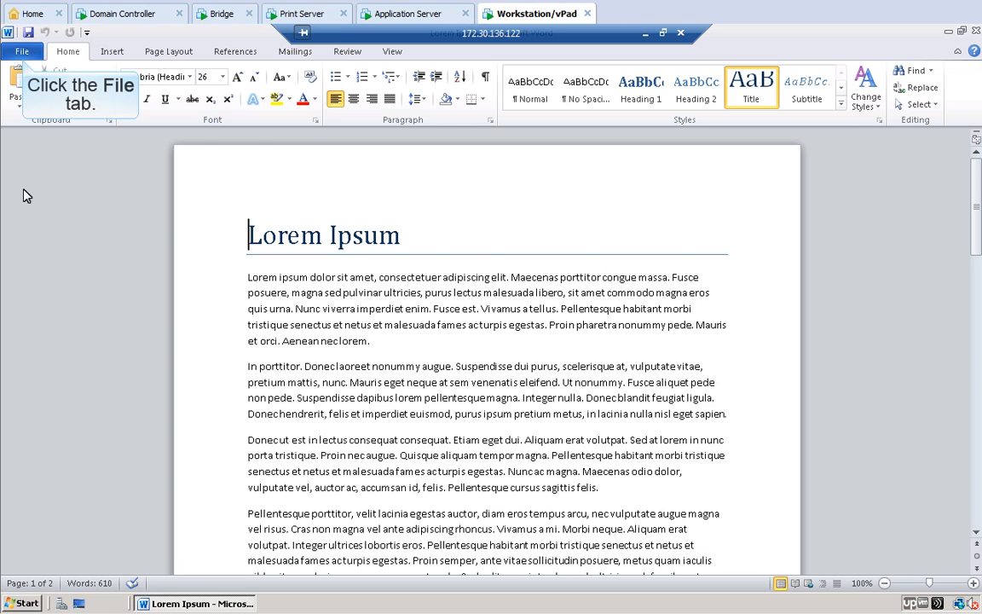
Step: From Word's Print page, open the UniPrint VPQ printer properties for Lorem Ipsum
{"action": "left_click", "coordinate": [21, 53]}
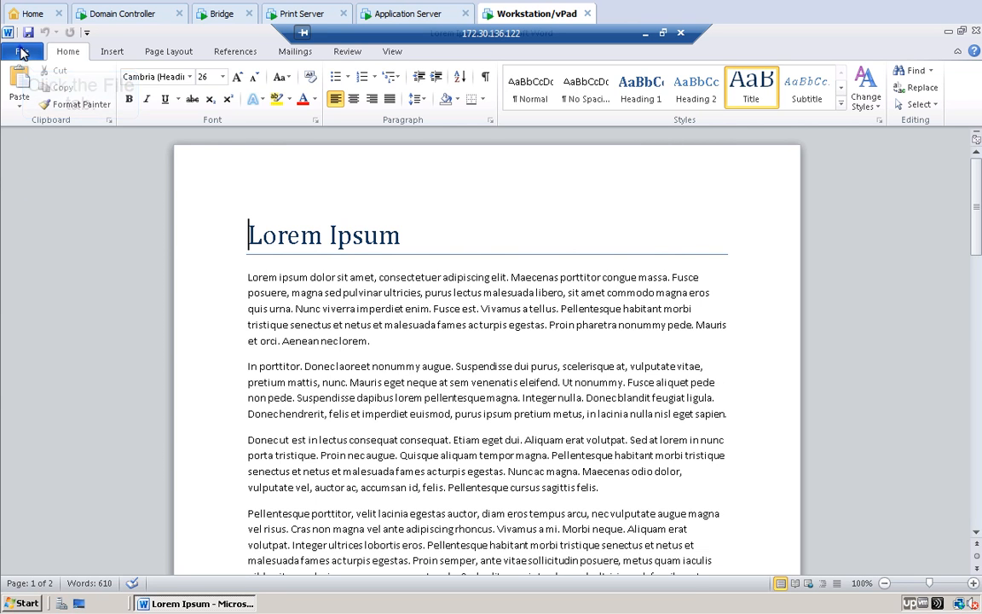
{"action": "left_click", "coordinate": [26, 254]}
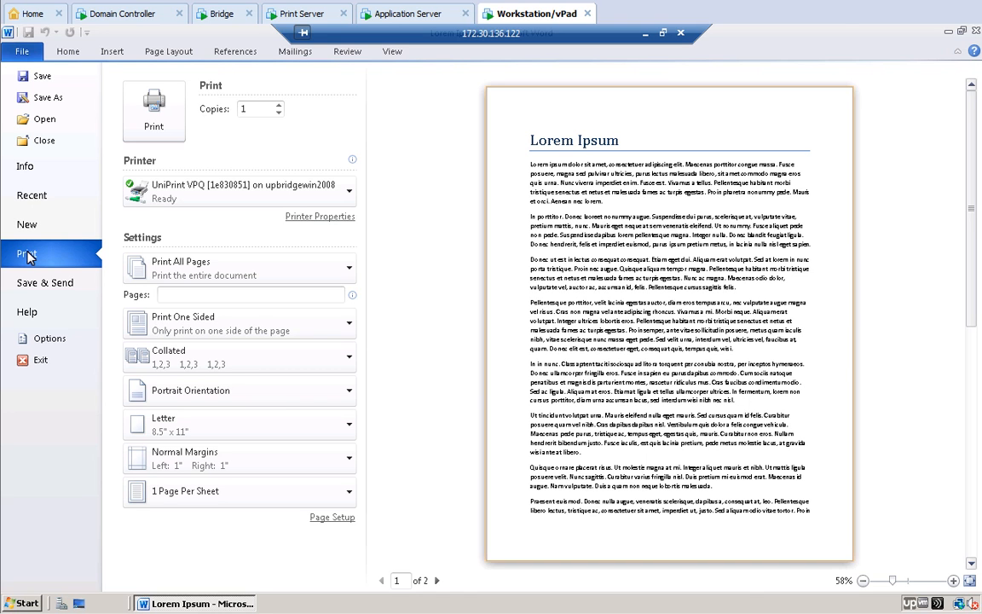
{"action": "left_click", "coordinate": [319, 217]}
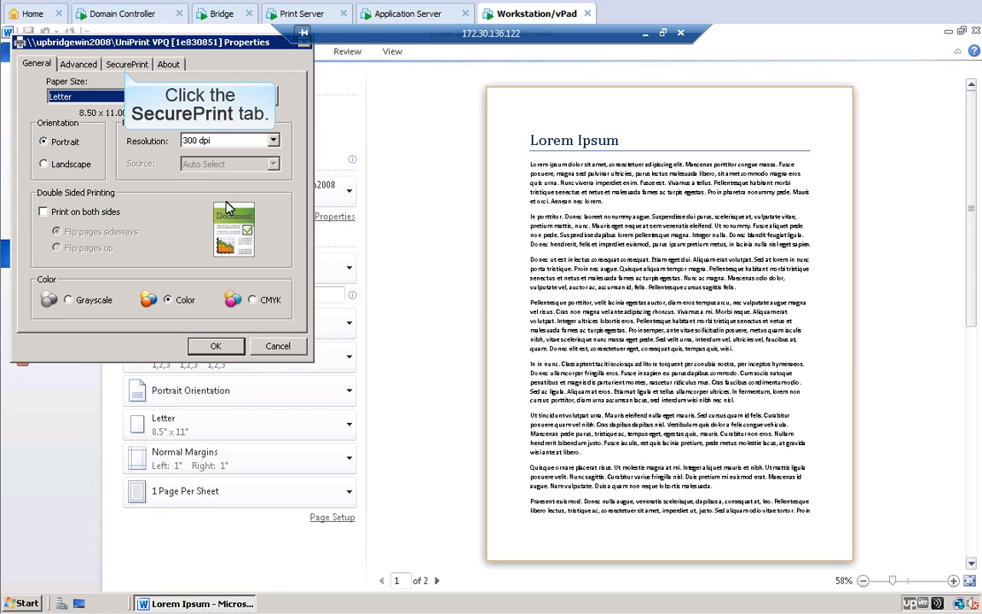
Step: Enable SecurePrint to check that the password fields are empty, then cancel the properties
{"action": "left_click", "coordinate": [126, 64]}
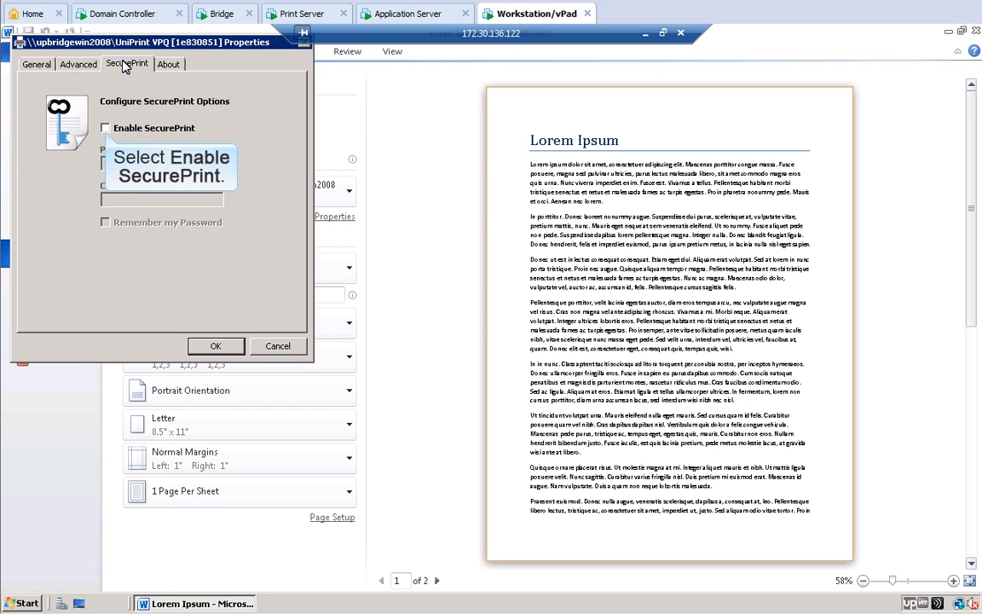
{"action": "left_click", "coordinate": [105, 129]}
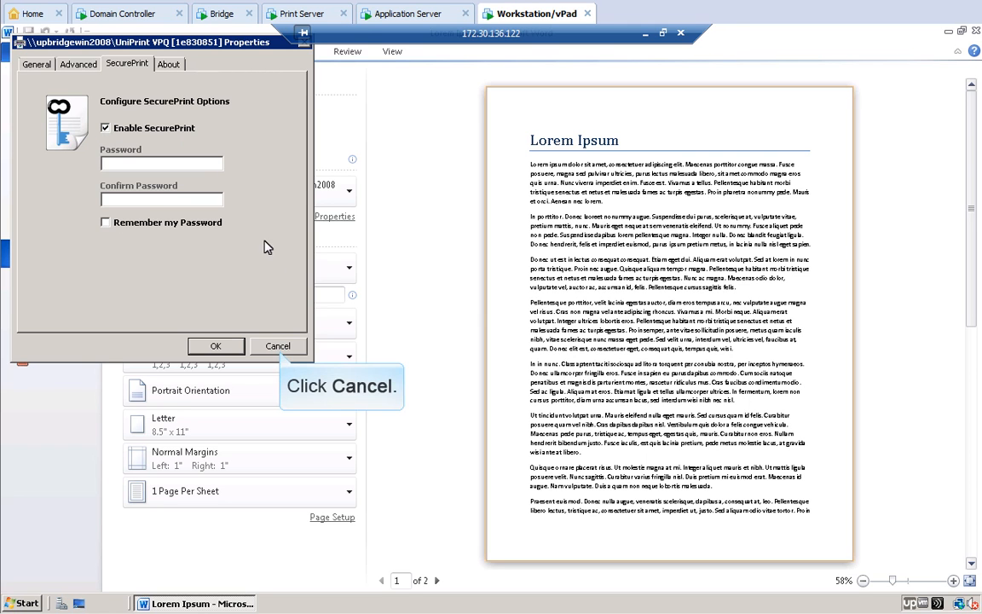
{"action": "left_click", "coordinate": [278, 346]}
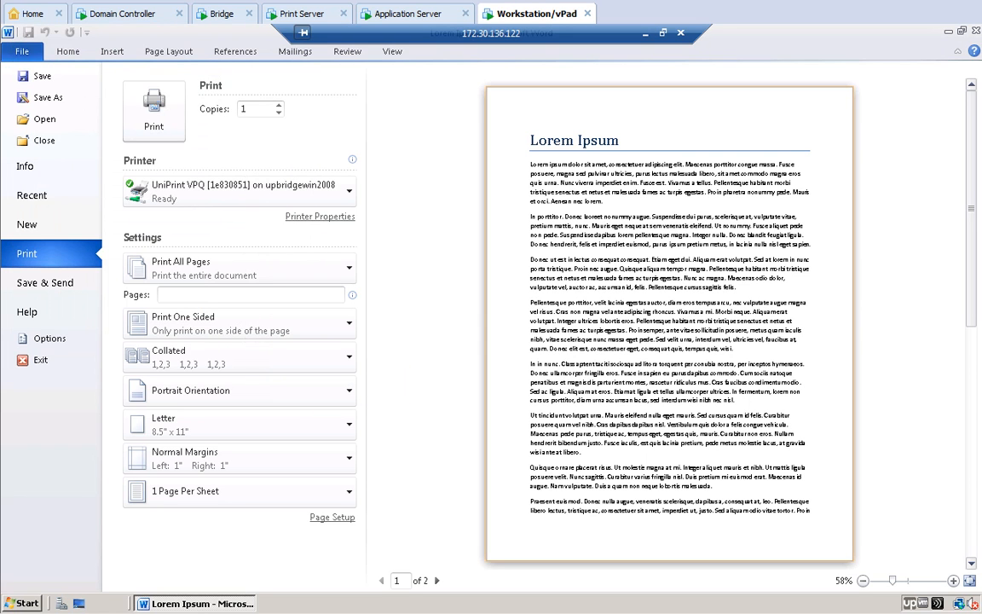